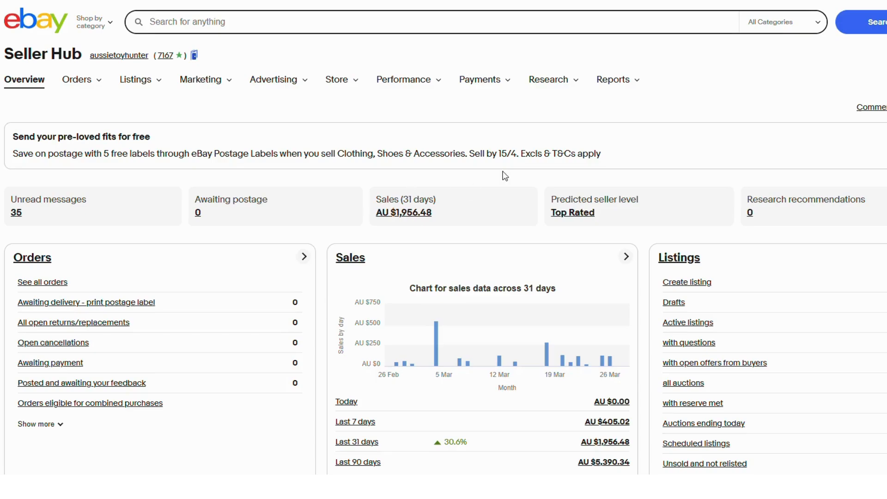
Open the advertising campaigns overview in Seller Hub
click(201, 80)
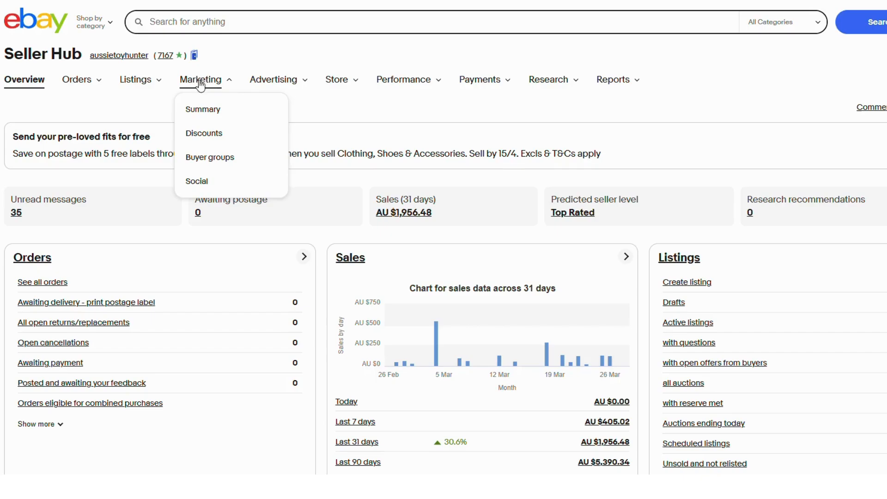
click(272, 81)
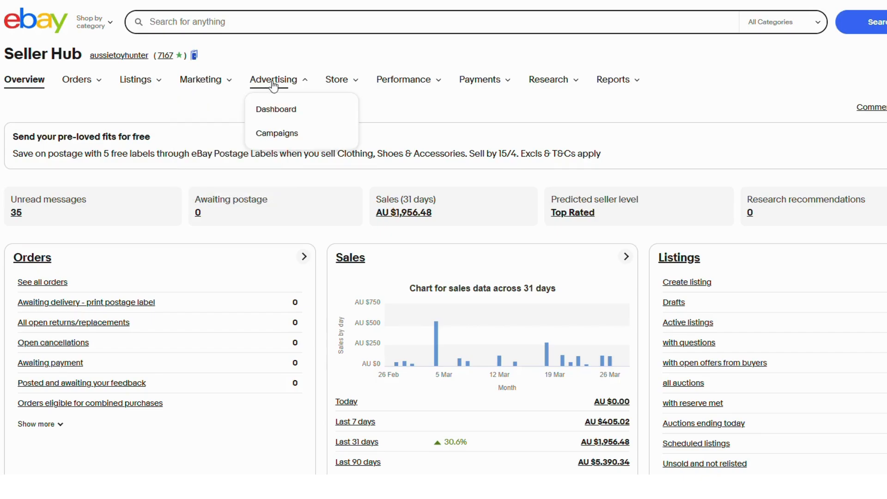
click(274, 133)
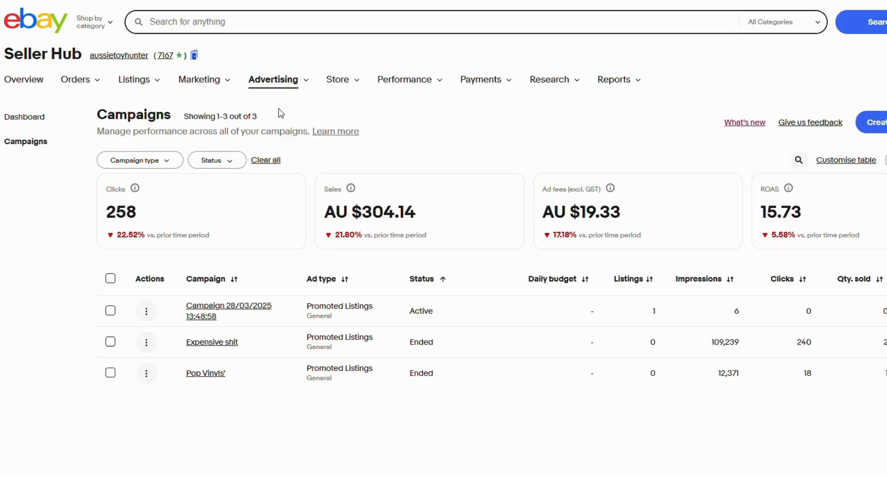
Start a new campaign that promotes listings and choose the General (pay for sales) campaign strategy
scroll(290, 188, down, 1)
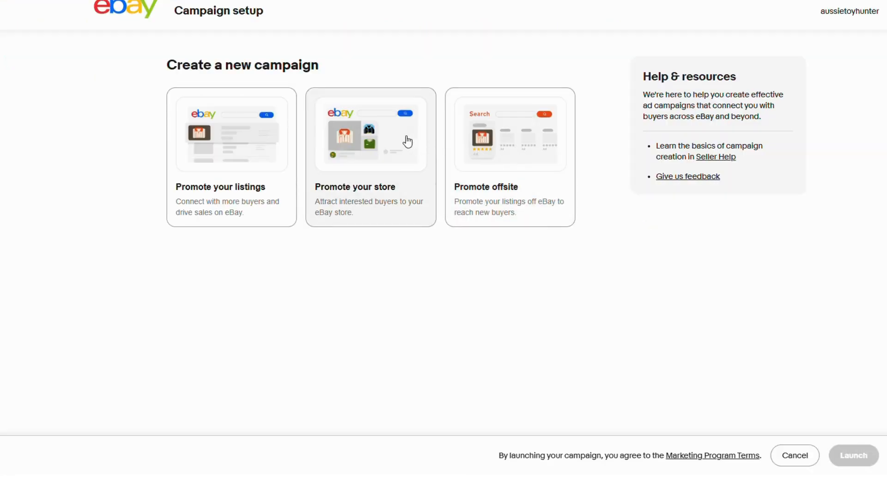
scroll(257, 194, down, 1)
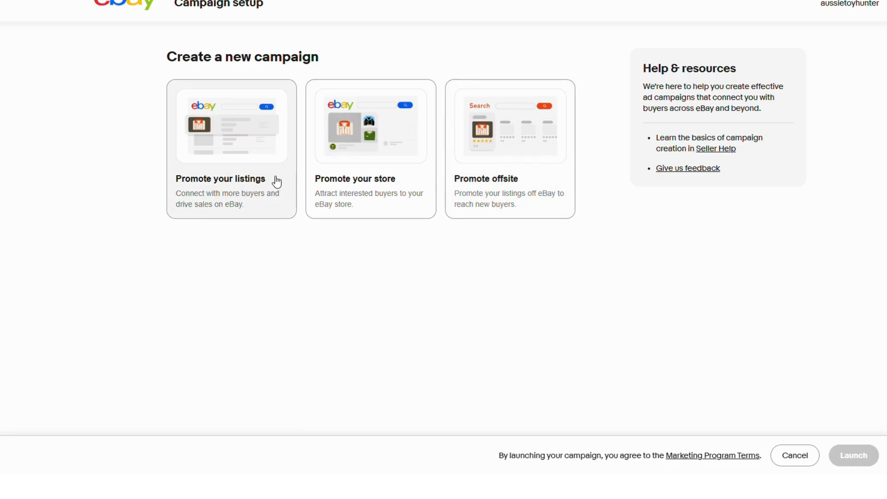
click(235, 181)
scroll(139, 252, down, 3)
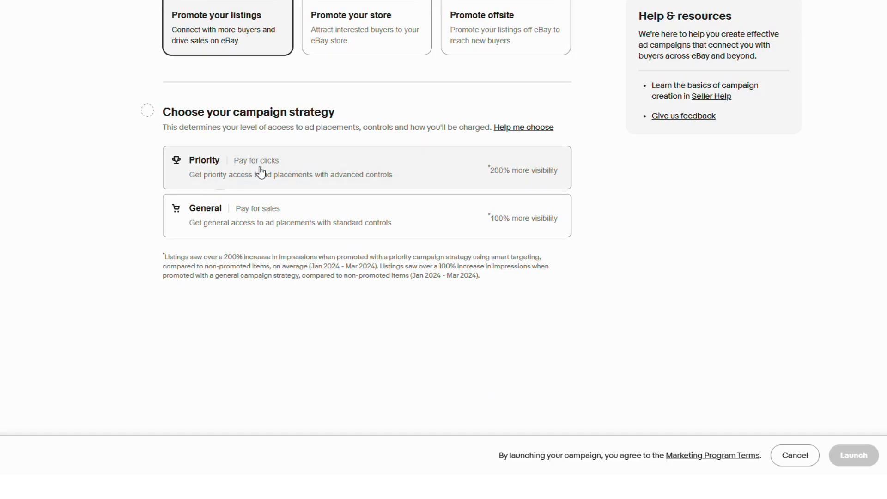
click(239, 215)
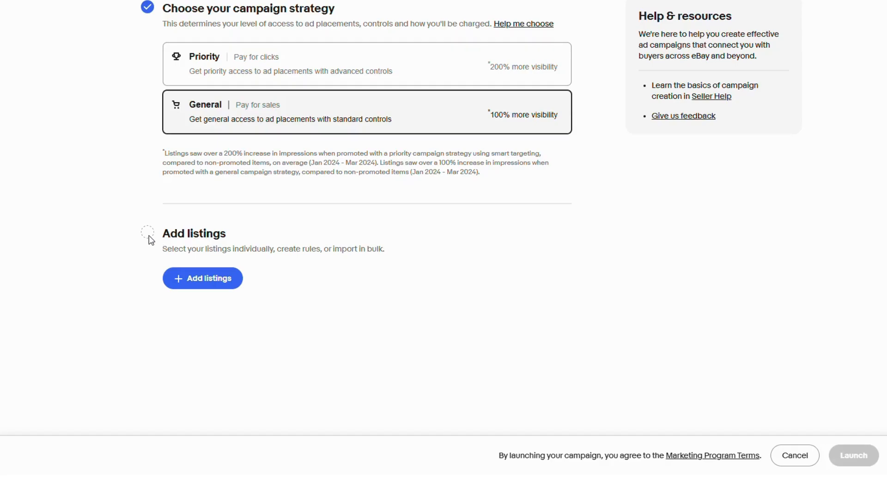
Begin adding listings to the campaign manually and select every active listing on the first page
click(193, 278)
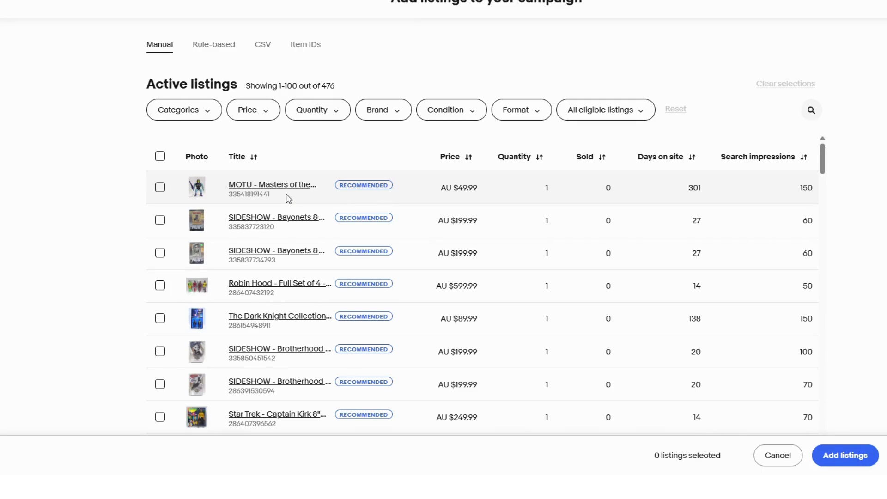
click(160, 157)
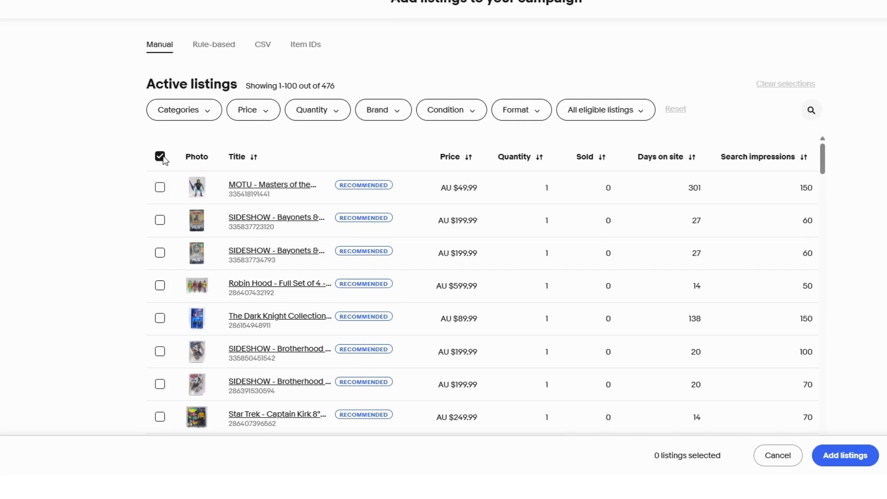
scroll(240, 209, down, 4)
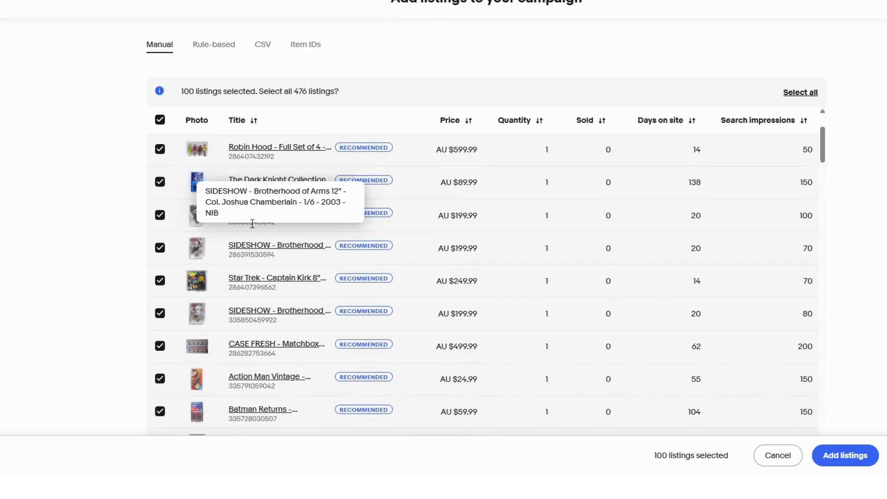
scroll(303, 226, down, 8)
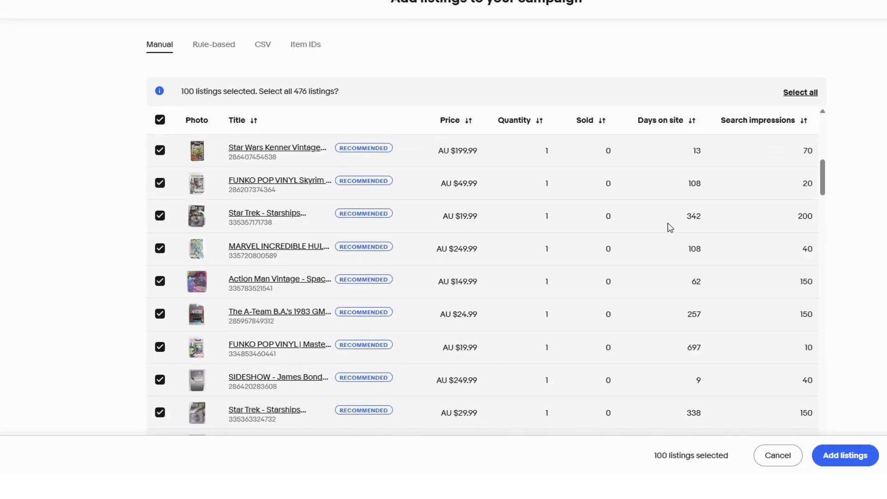
drag(826, 178, 834, 434)
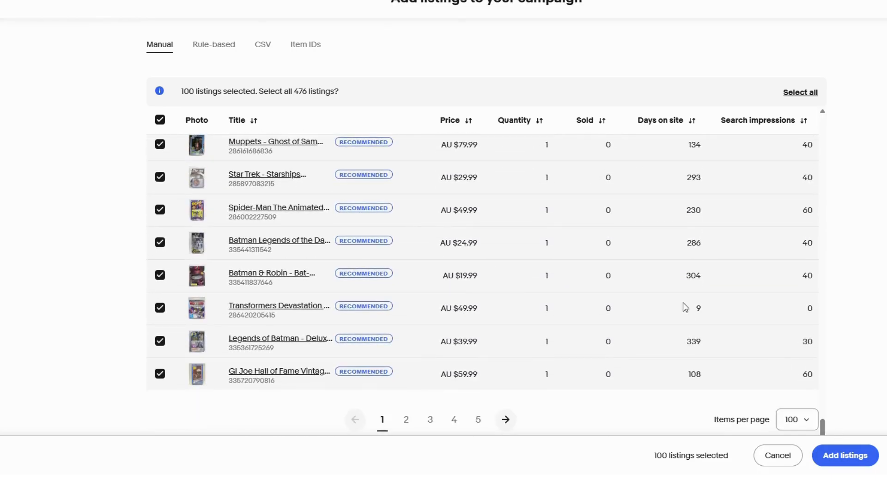
Show 500 items per page in the list of active listings
click(788, 419)
click(796, 462)
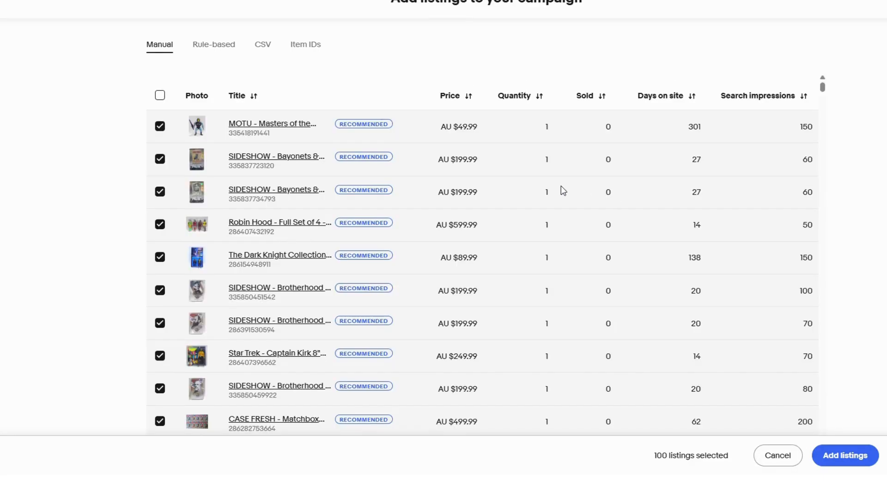
scroll(300, 176, down, 5)
scroll(206, 231, down, 3)
scroll(207, 230, up, 10)
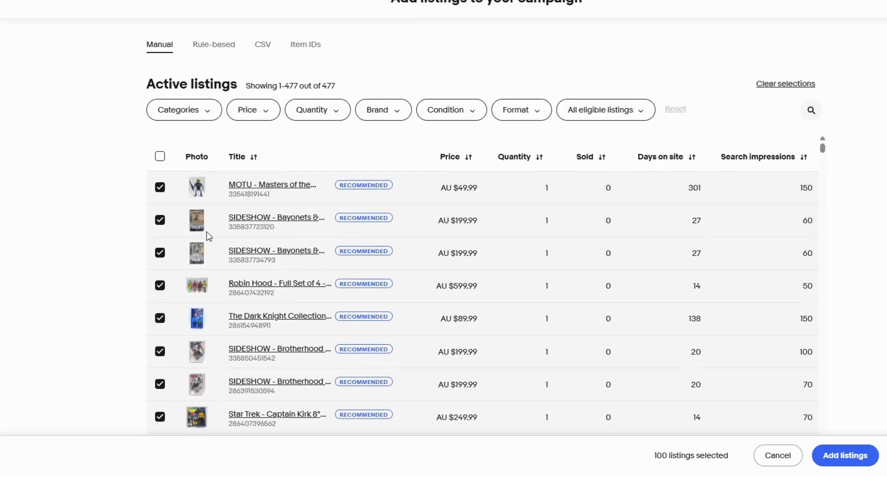
Clear the partial selection, select all active listings, check the selection through to the last one, and add them to the campaign
click(160, 156)
click(159, 156)
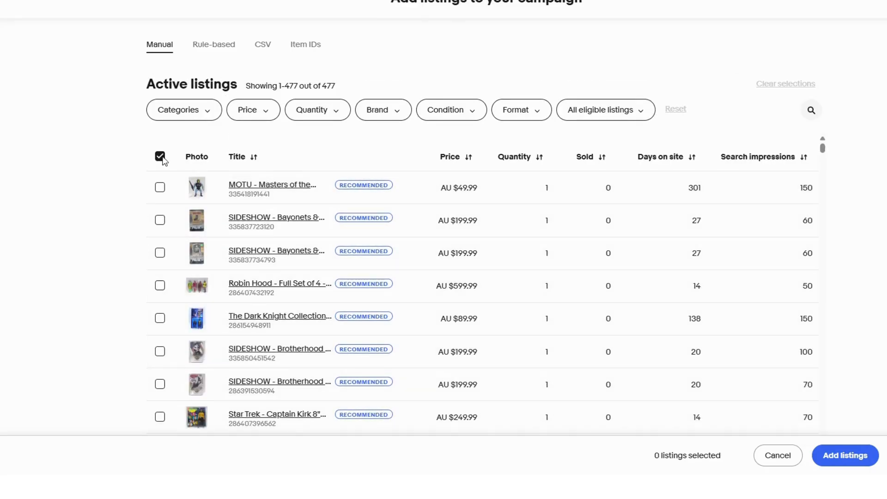
scroll(171, 185, down, 5)
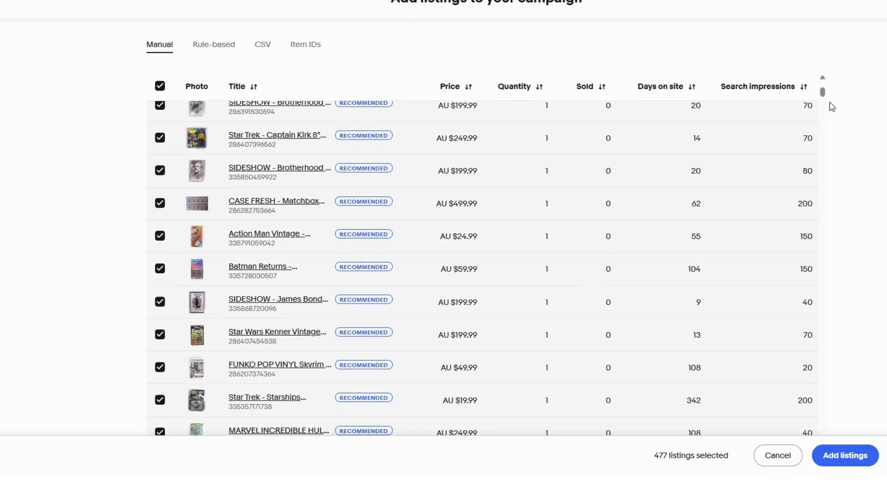
drag(823, 94, 831, 433)
scroll(832, 432, down, 17)
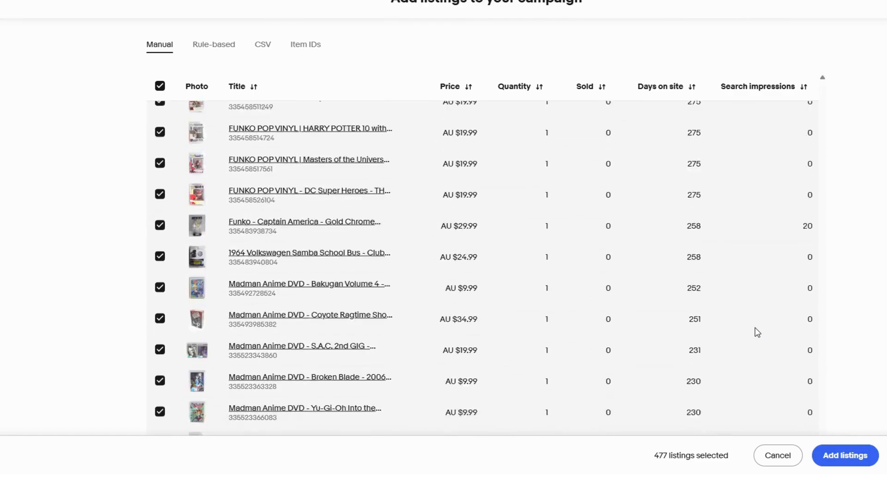
scroll(755, 329, down, 3)
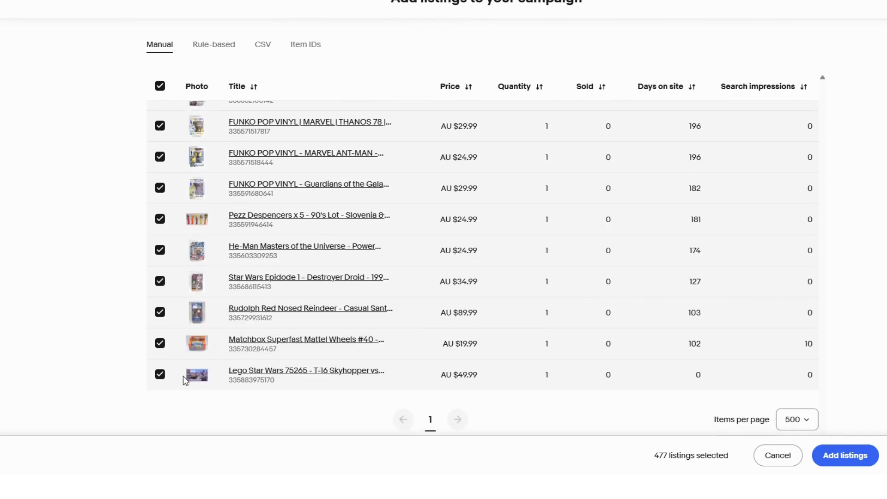
scroll(208, 260, up, 5)
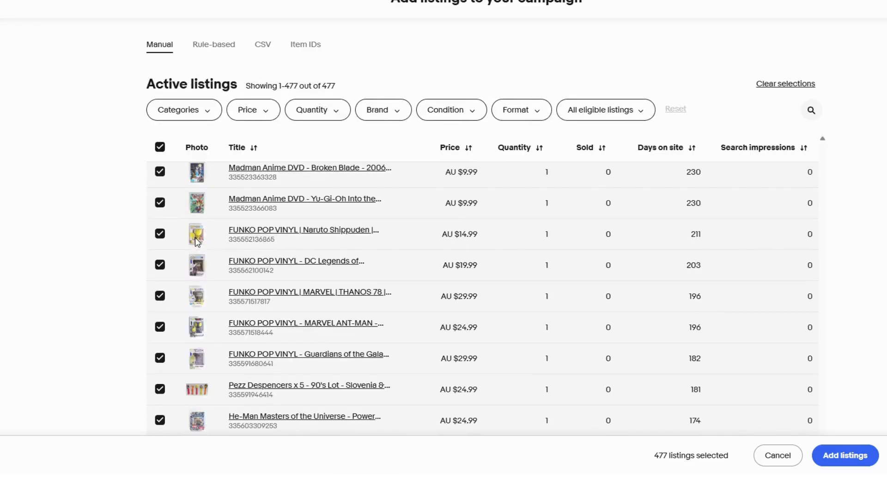
scroll(468, 215, down, 5)
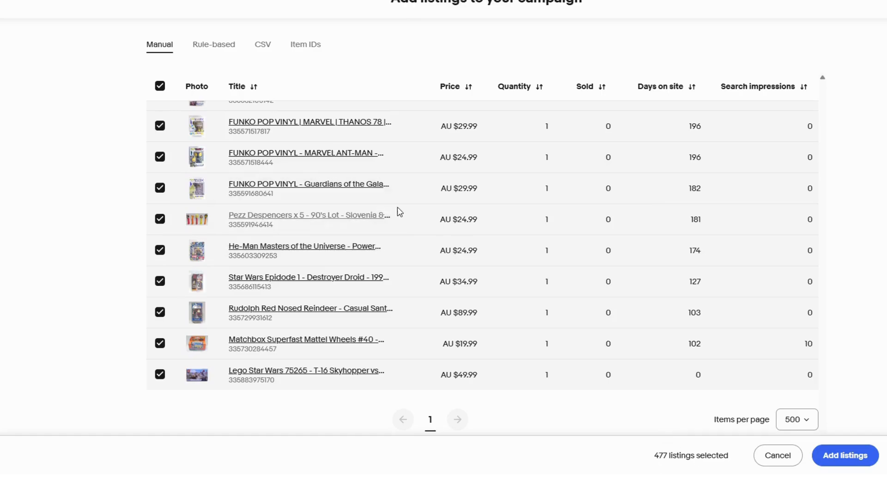
scroll(446, 192, up, 4)
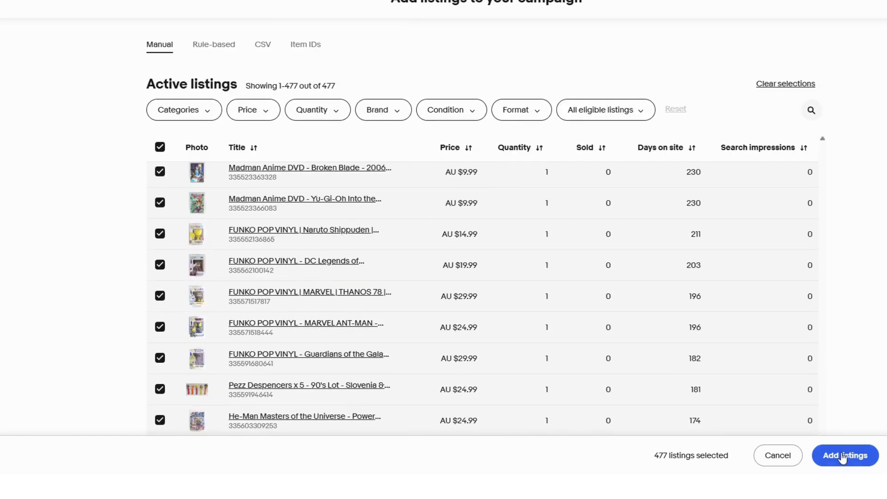
click(840, 455)
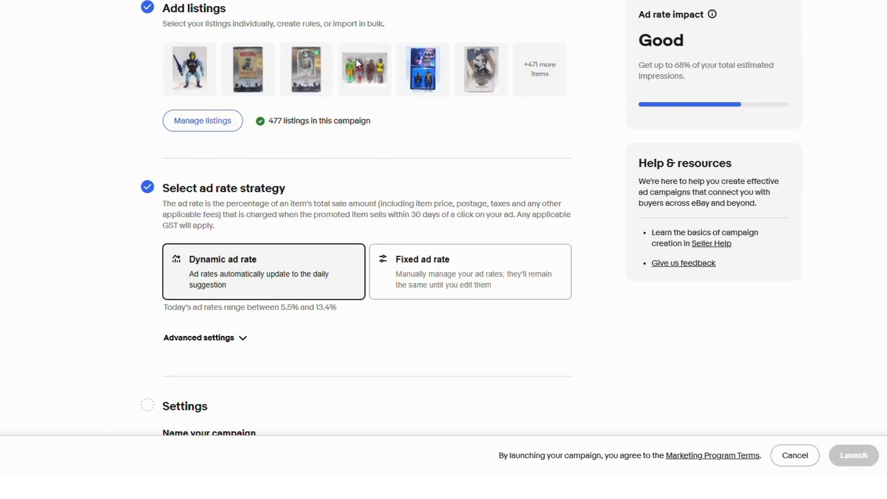
Switch the ad rate strategy to Fixed ad rate and set the single ad rate to 5.0 %
scroll(143, 157, up, 5)
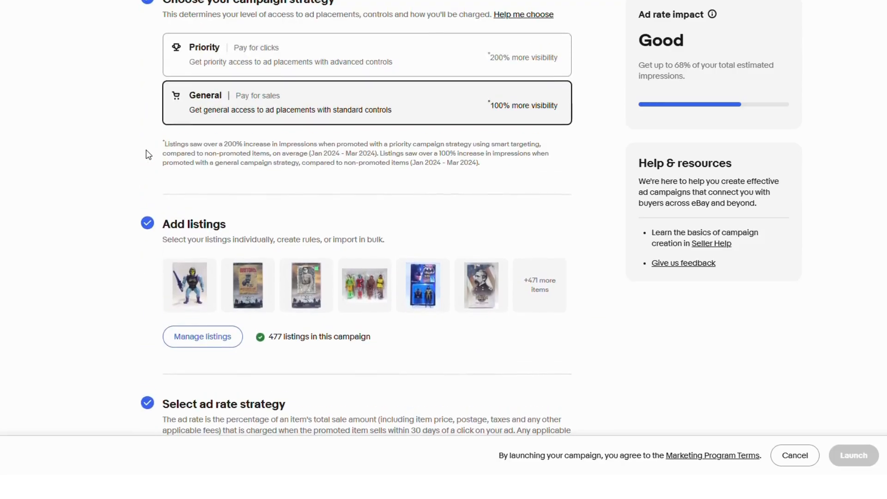
scroll(146, 152, down, 2)
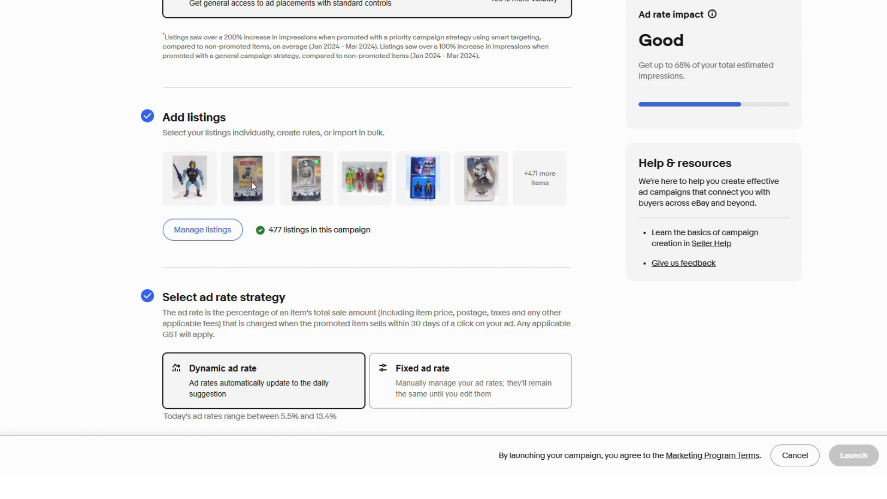
scroll(112, 203, down, 3)
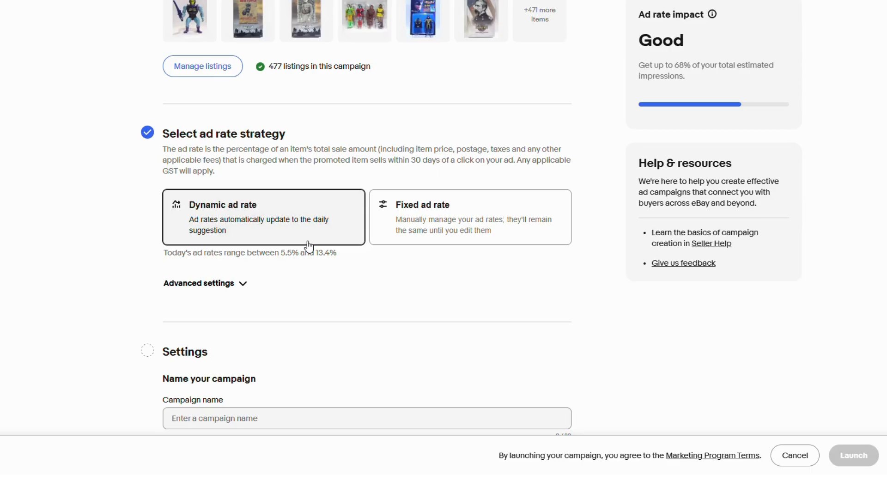
click(400, 209)
scroll(405, 207, down, 3)
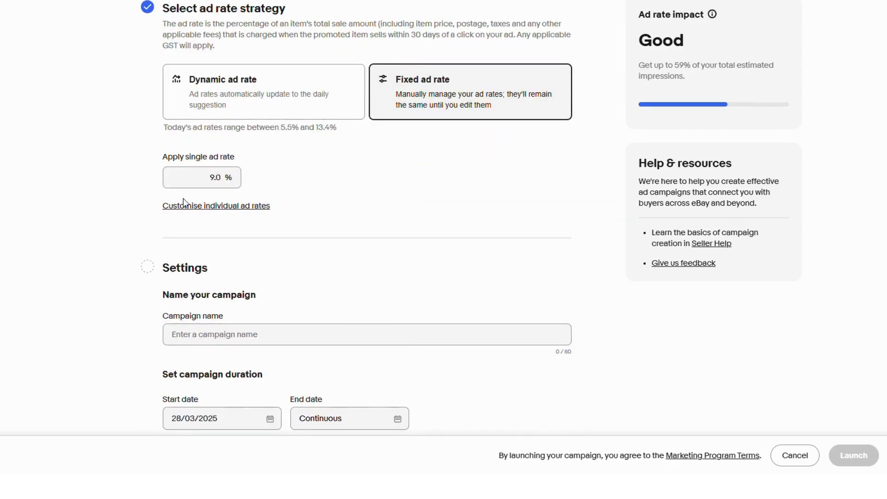
drag(215, 181, 212, 182)
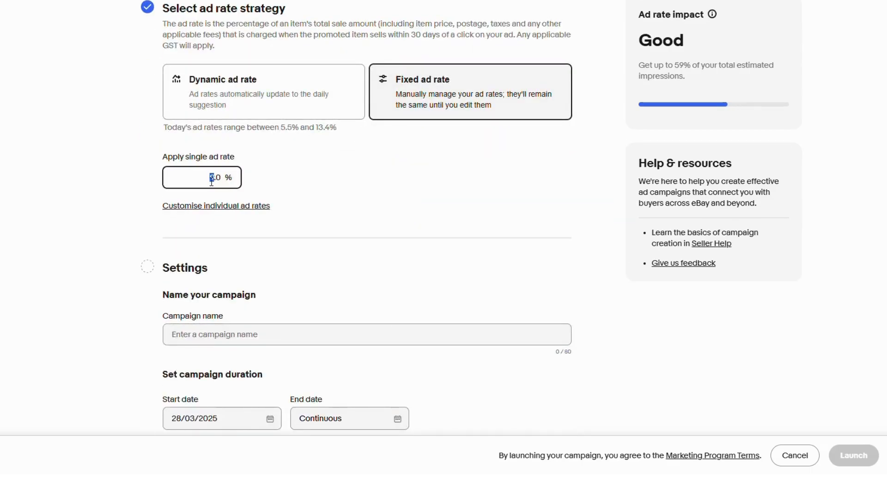
text(5)
click(145, 173)
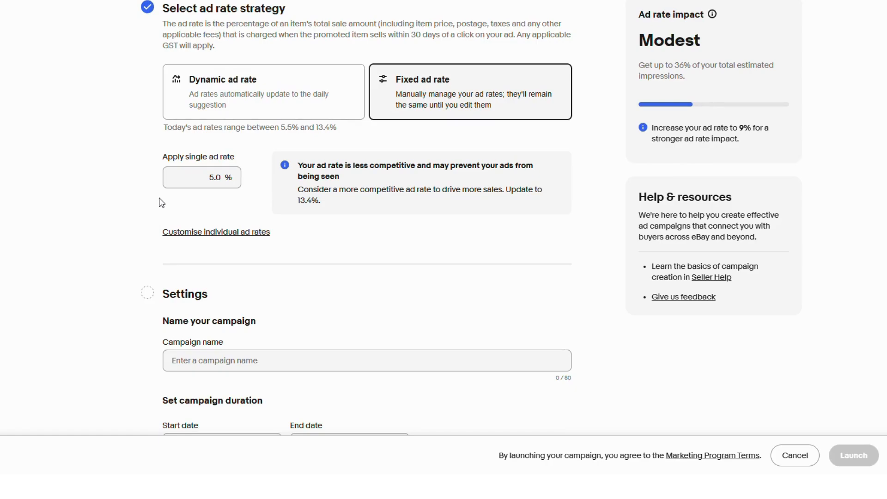
Name the campaign "5% Storewide"
scroll(162, 204, down, 3)
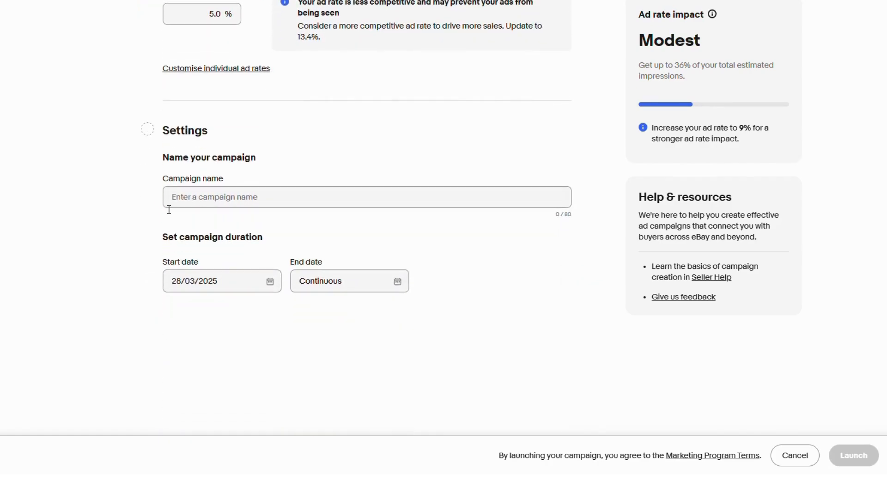
click(202, 206)
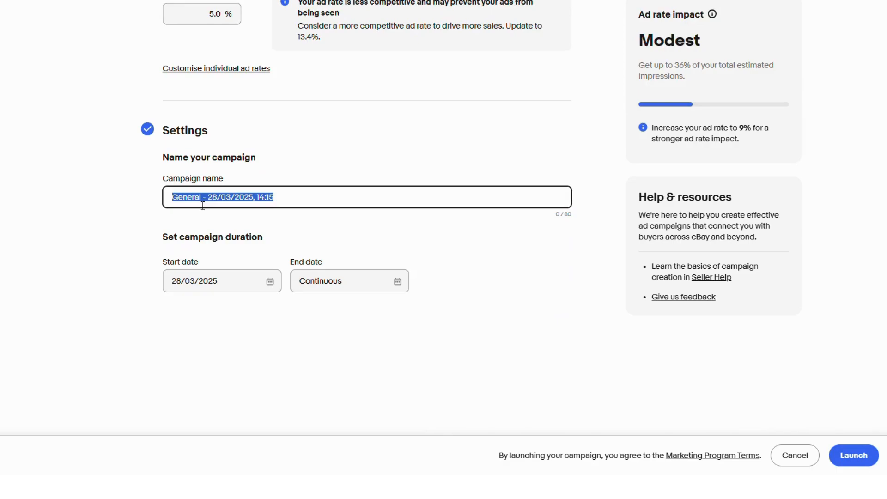
text(5)
text(%off)
key(BackSpace)
key(BackSpace)
key(BackSpace)
text(S)
text(tot )
text(rewide)
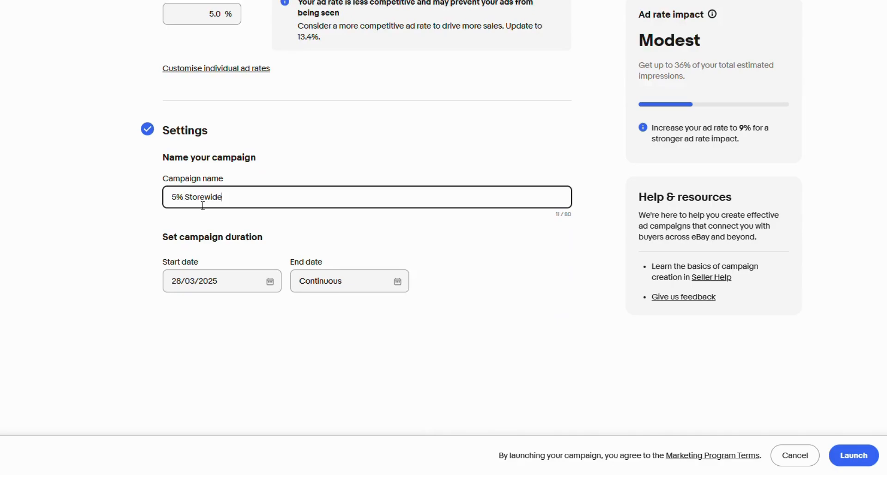
Set the campaign duration with a start date of 28/03/2025 and an end date of 14/04/2025
click(273, 288)
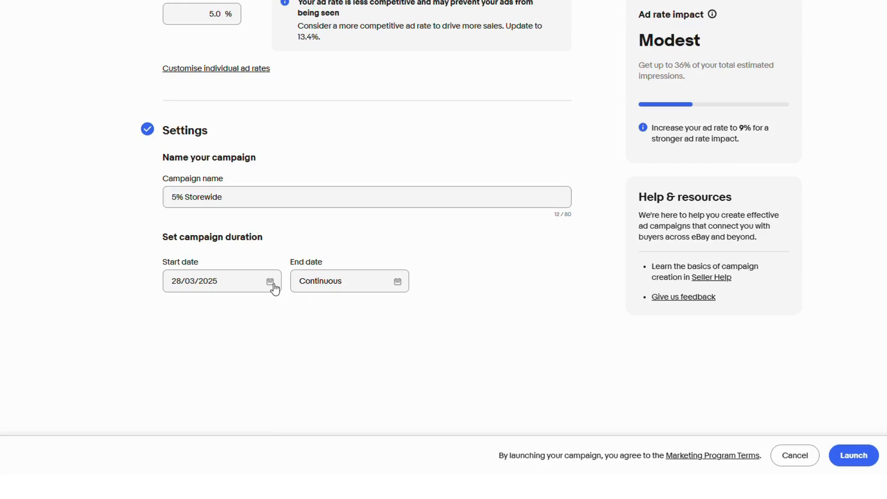
scroll(342, 351, down, 1)
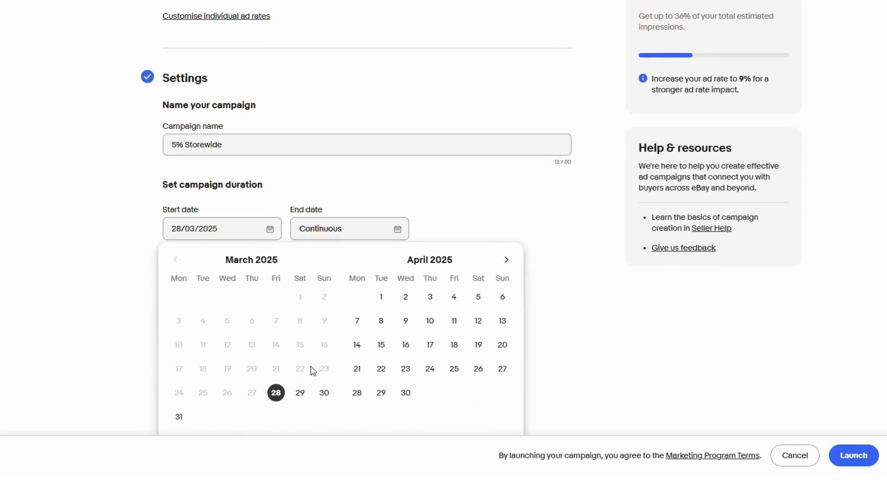
click(277, 393)
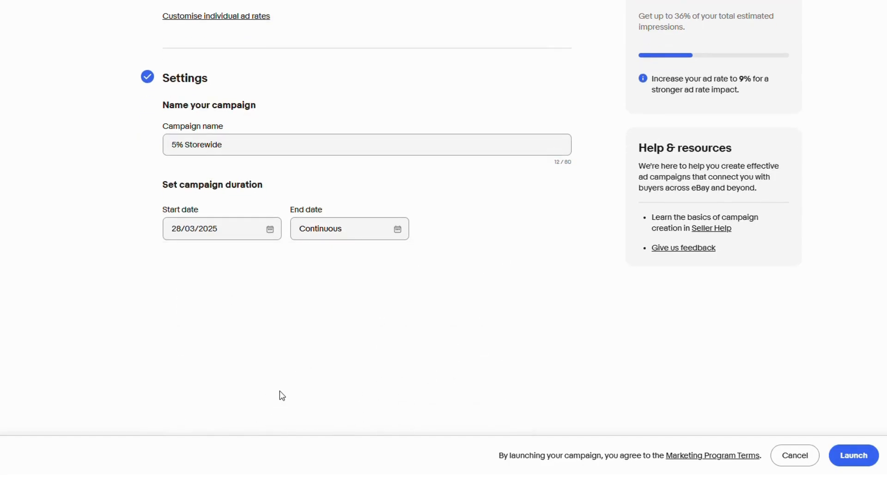
click(397, 229)
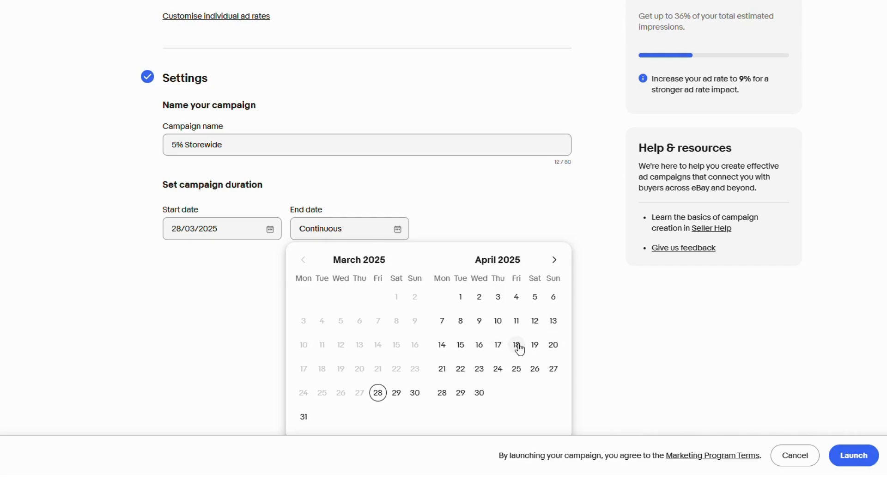
click(445, 350)
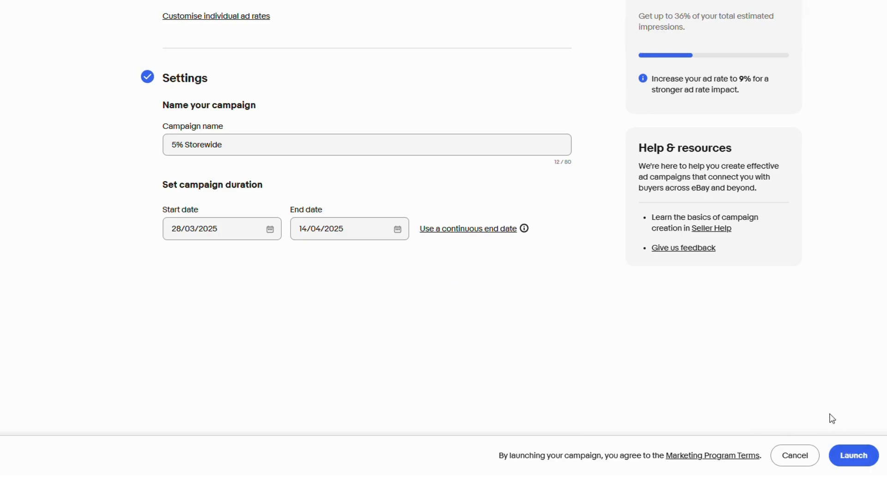
Review the campaign settings and launch the "5% Storewide" campaign
scroll(515, 212, up, 1)
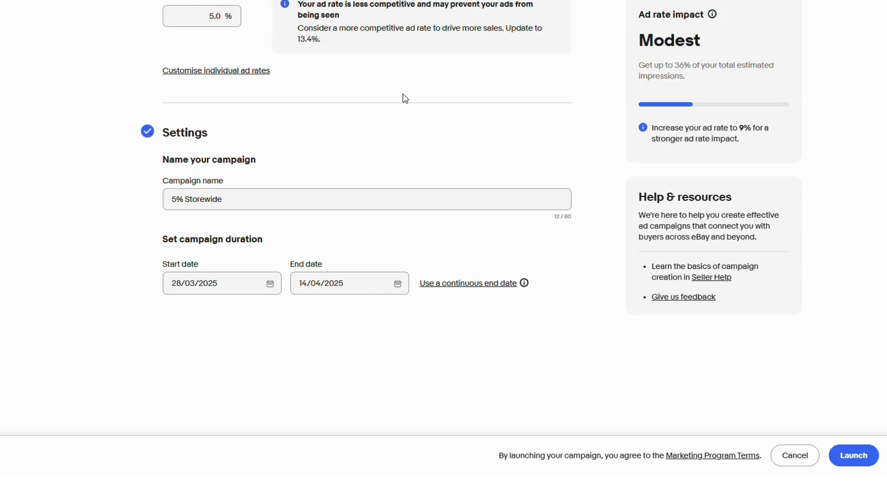
scroll(439, 199, down, 1)
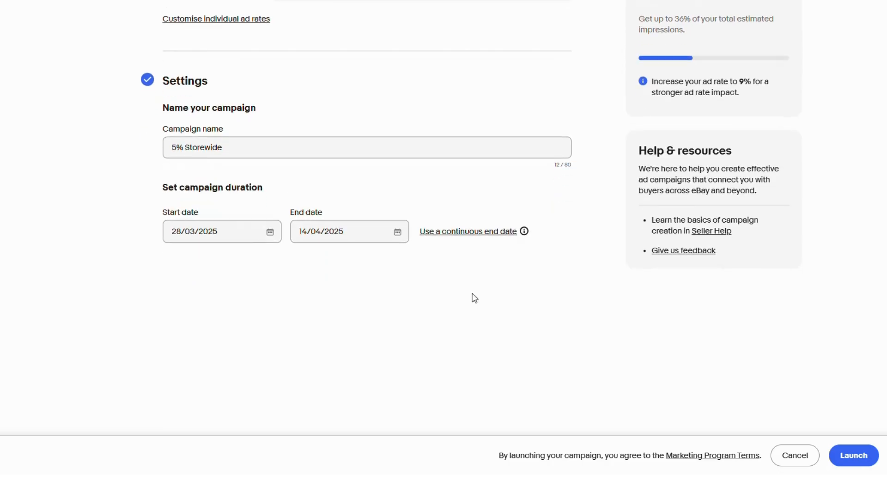
click(850, 464)
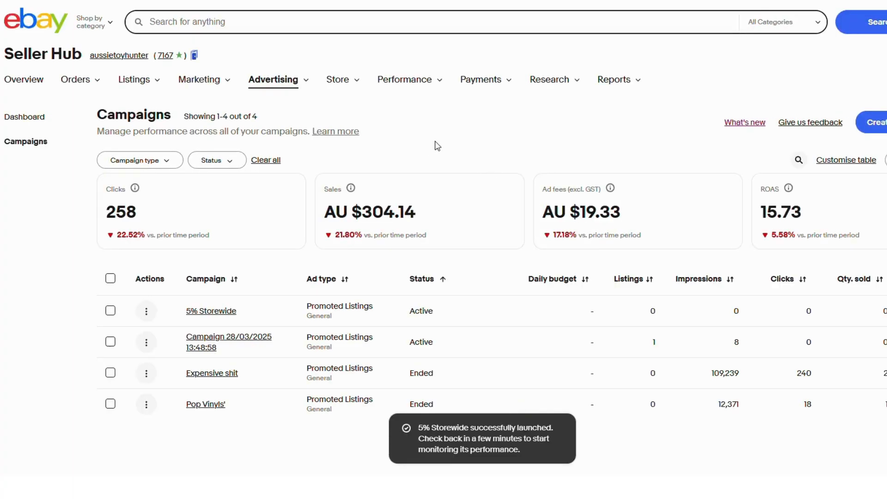
scroll(415, 148, down, 1)
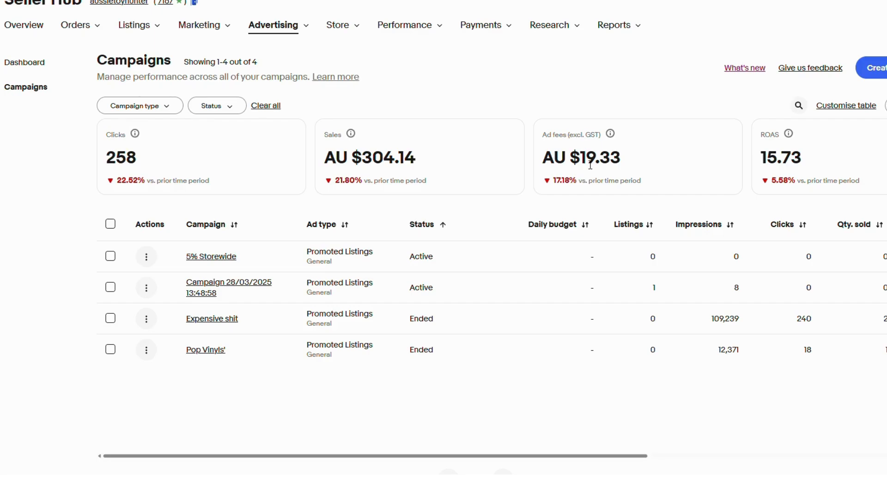
scroll(483, 212, down, 1)
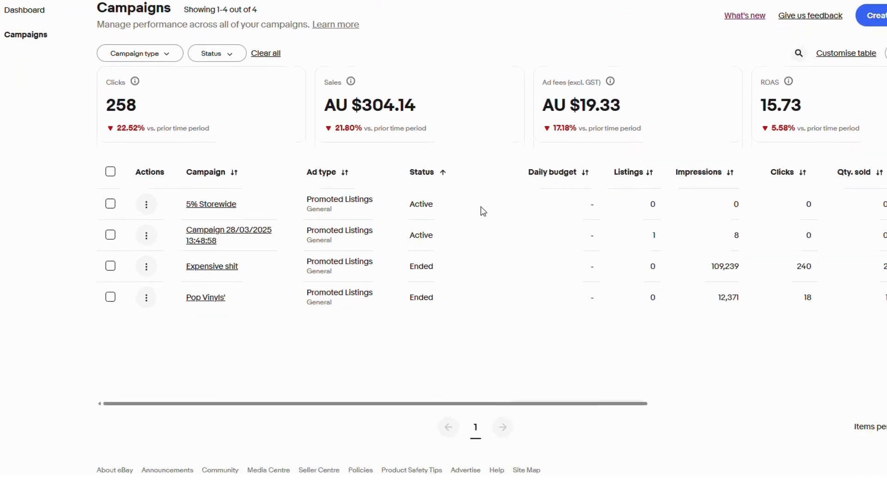
scroll(483, 212, up, 1)
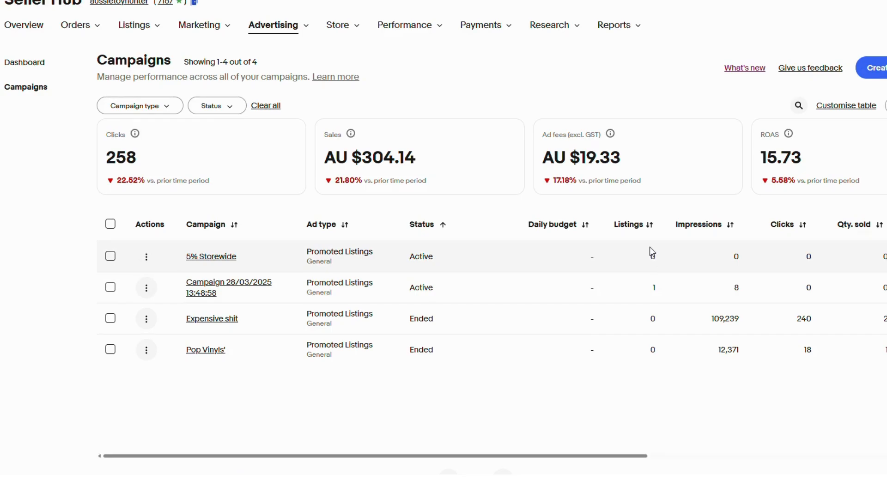
scroll(646, 252, up, 2)
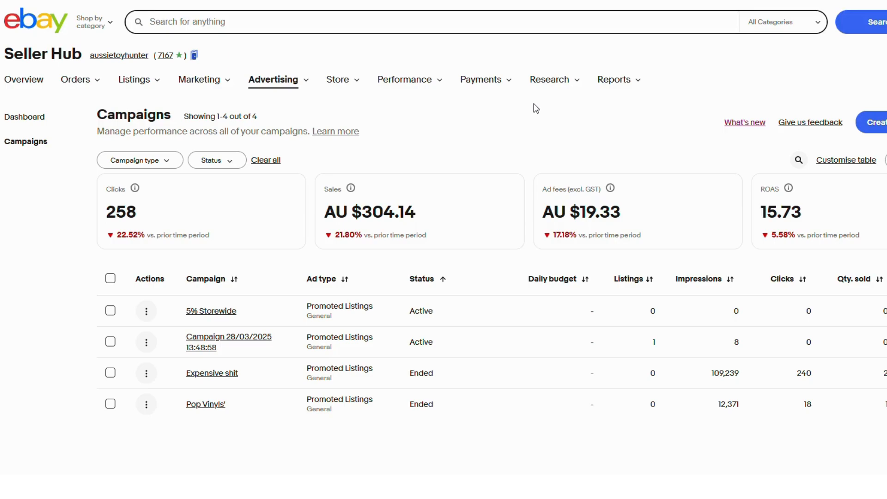
click(538, 85)
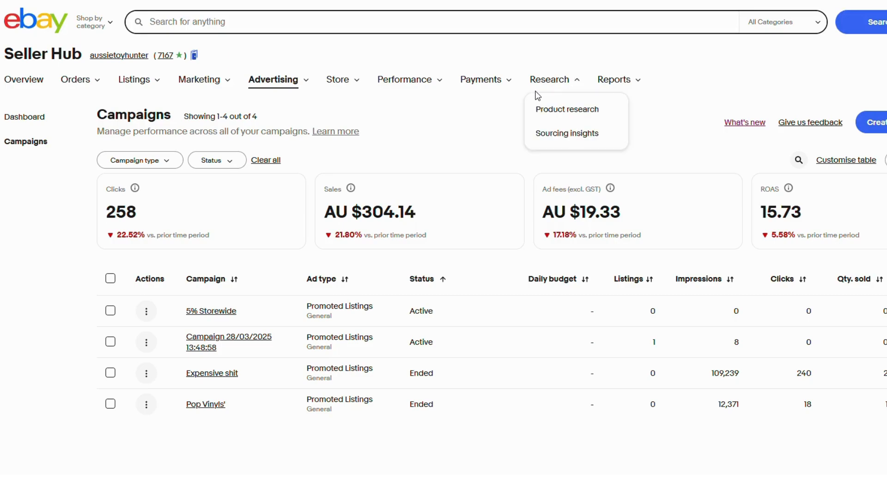